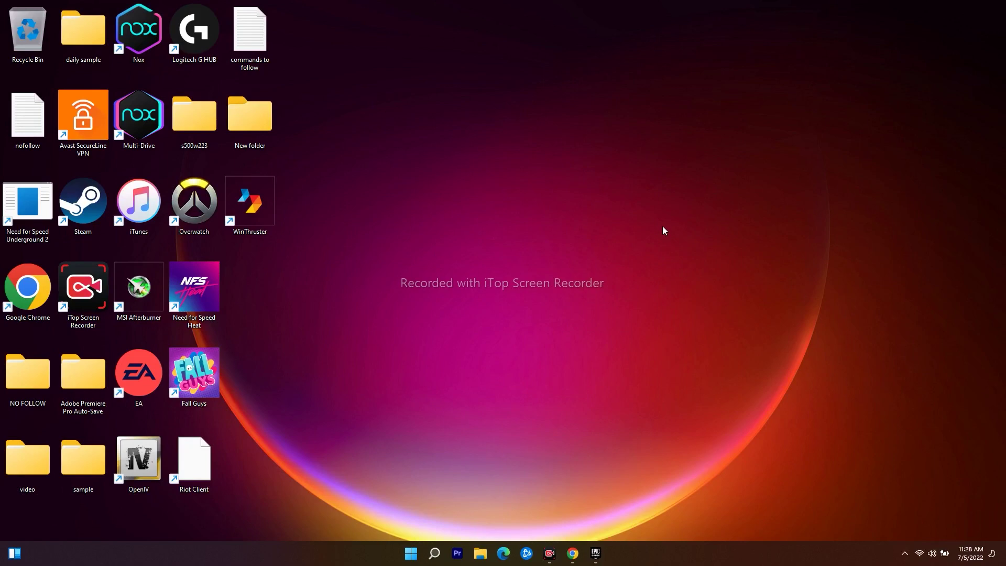
- Scroll through the YouTube Studio channel content, then minimize the browser to the desktop
click(572, 553)
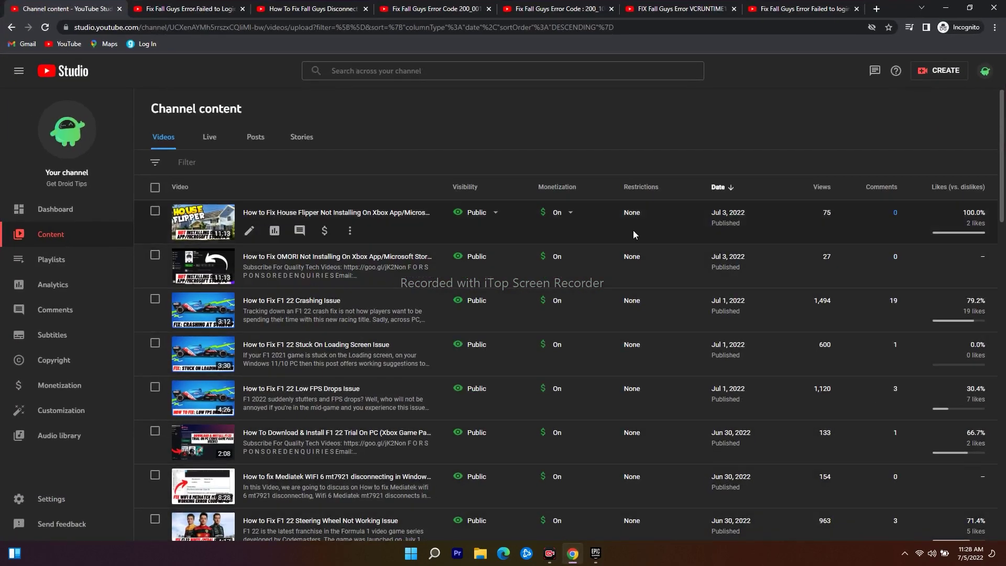
scroll(495, 136, down, 7)
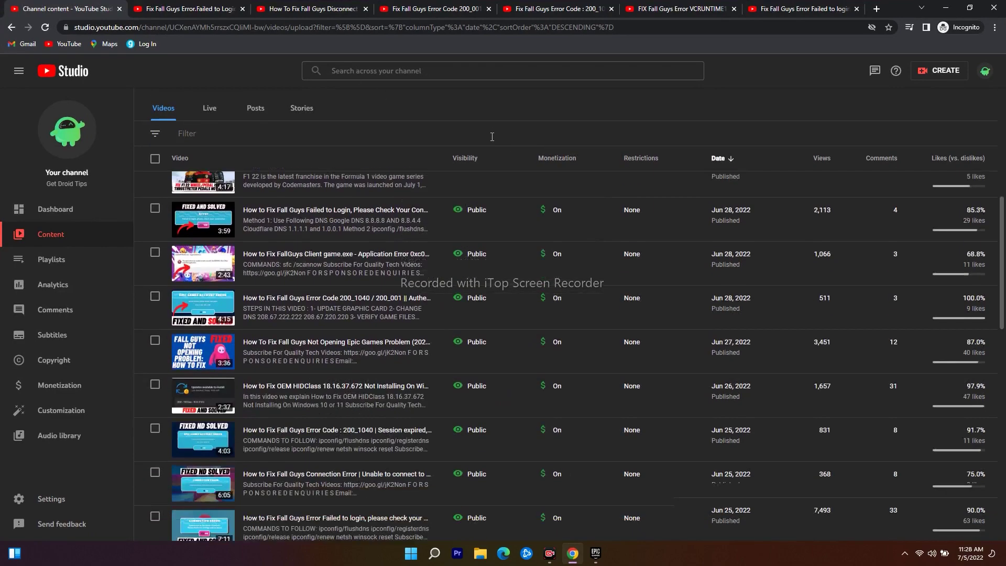
scroll(584, 202, up, 5)
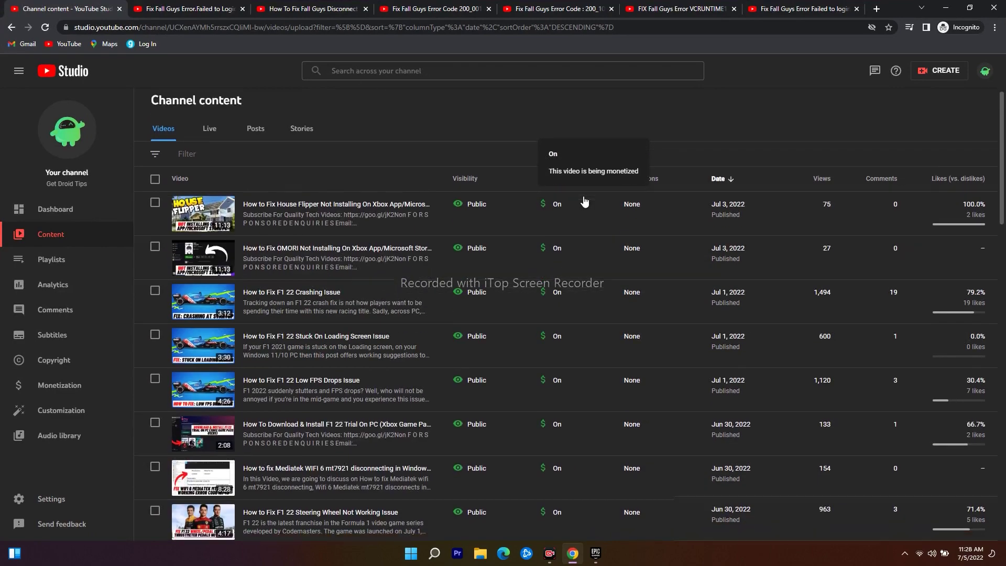
scroll(584, 202, down, 12)
scroll(584, 202, down, 10)
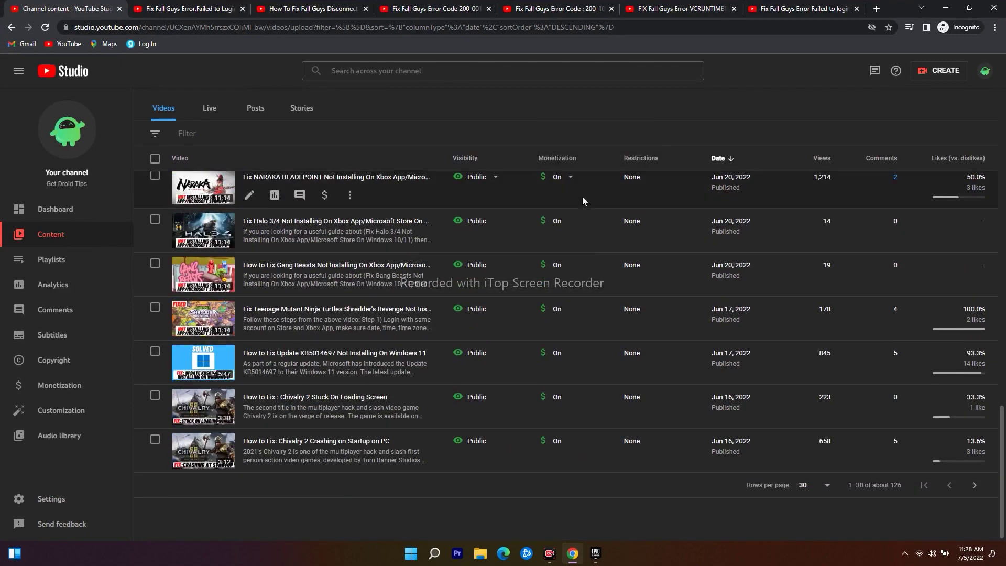
scroll(582, 201, up, 12)
scroll(582, 197, up, 10)
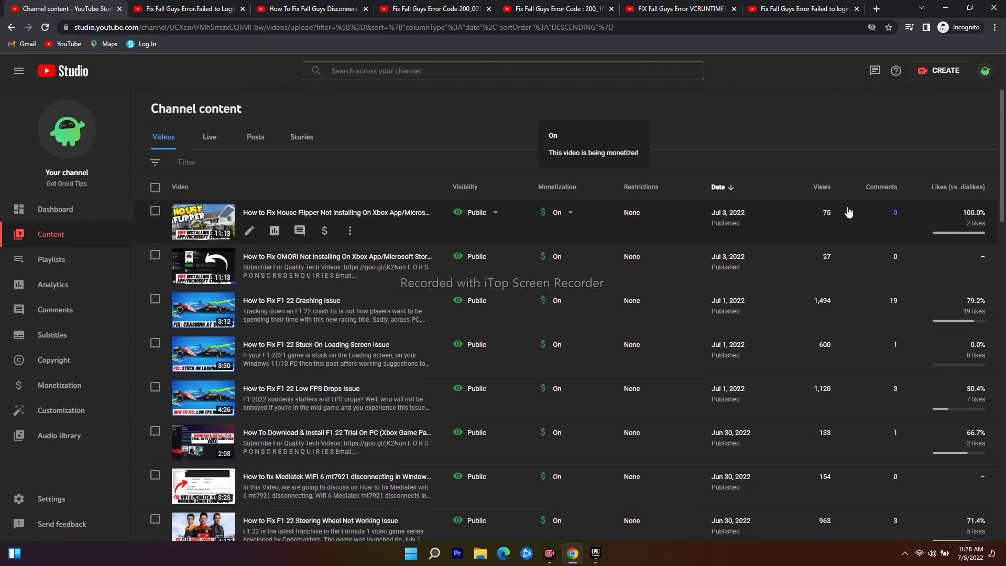
click(945, 6)
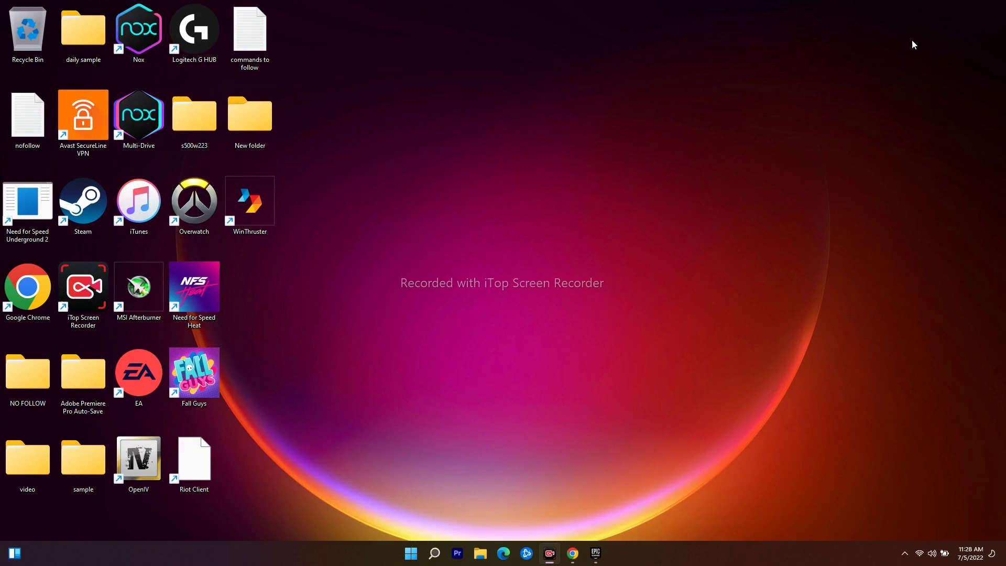
- Search for 'control', open Control Panel, and go to Programs and Features
click(434, 553)
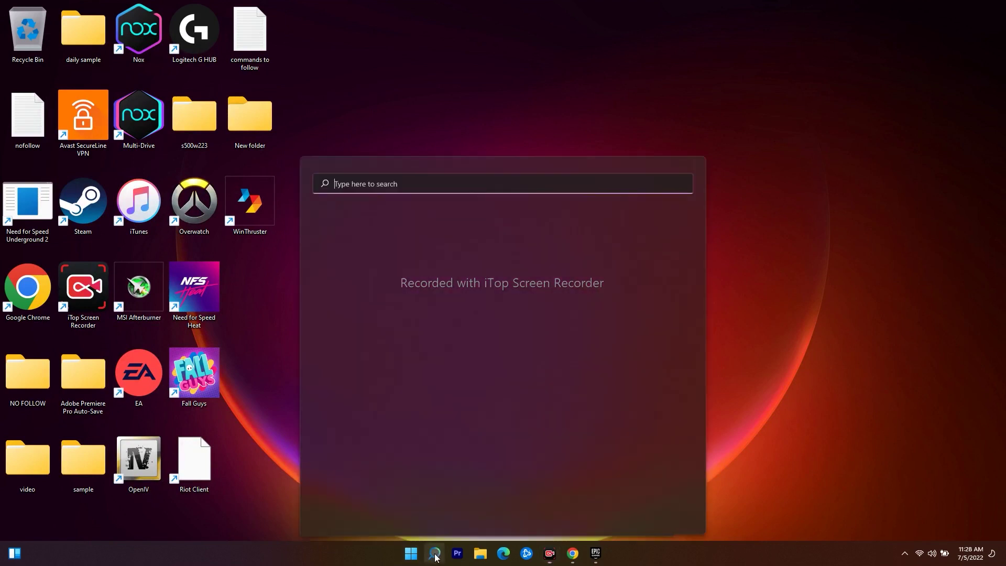
text(ontr)
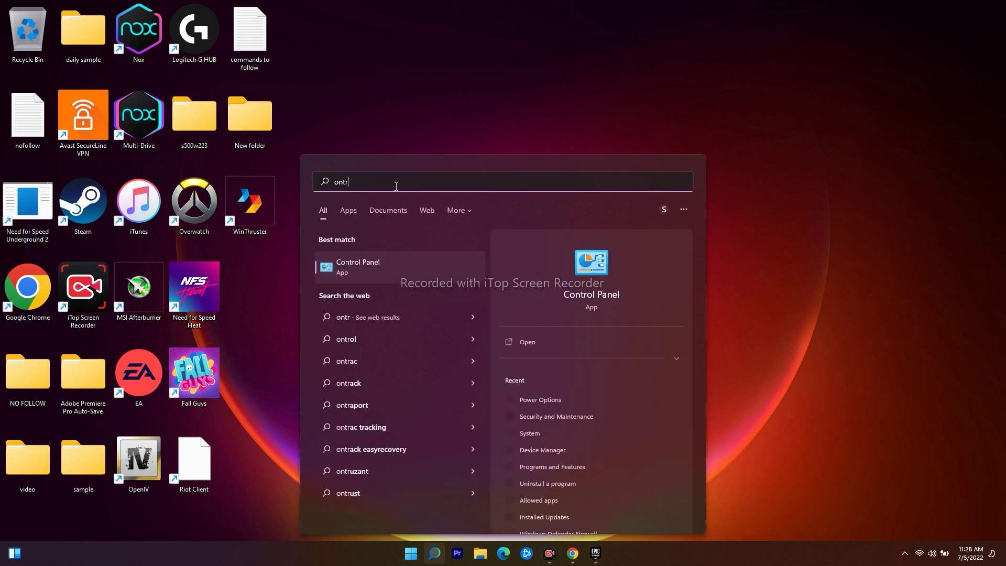
key(BackSpace)
key(BackSpace)
key(BackSpace)
key(BackSpace)
text(contr)
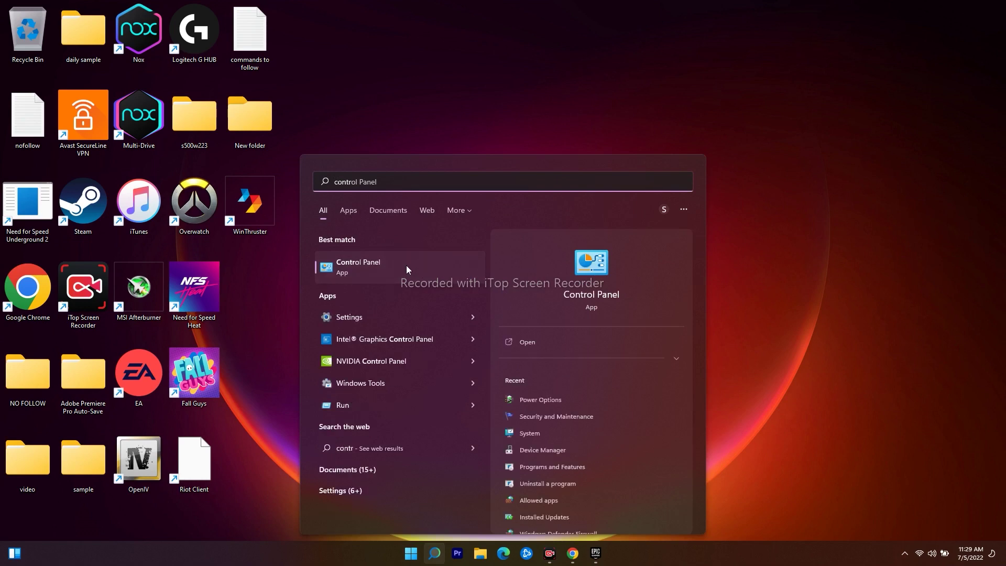
click(406, 265)
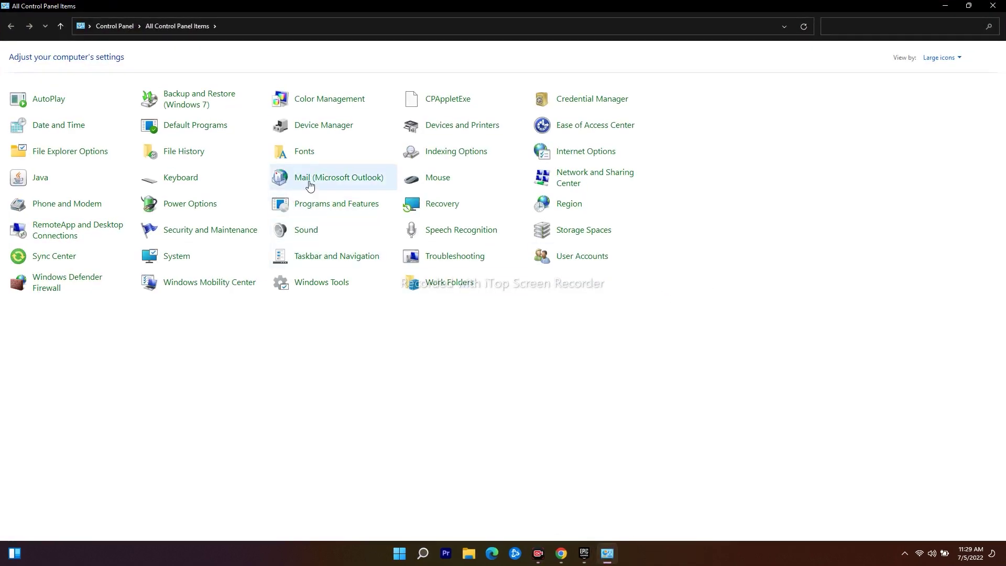
click(361, 207)
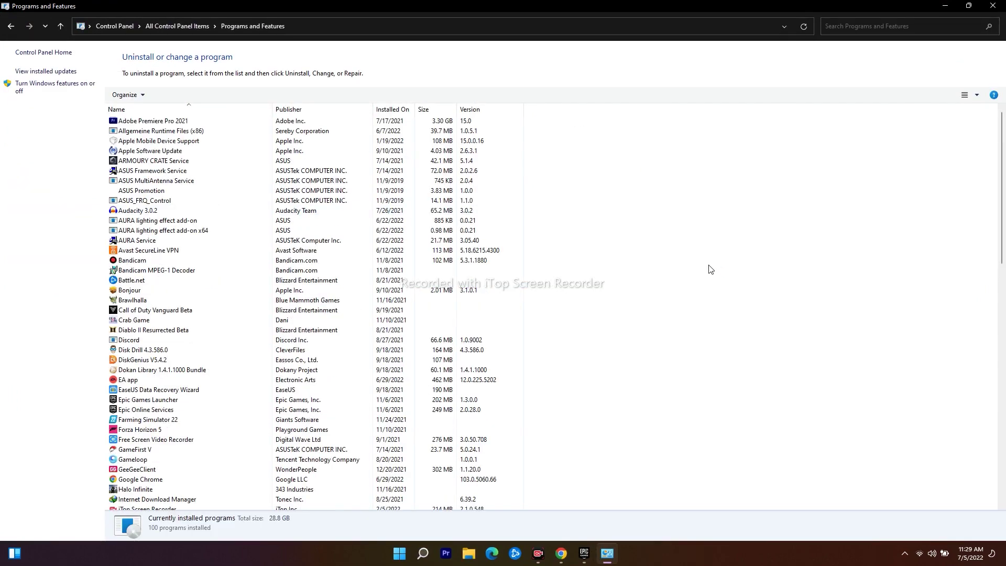
- Uninstall Microsoft Visual C++ 2005 Redistributable and confirm the removal
scroll(639, 241, down, 12)
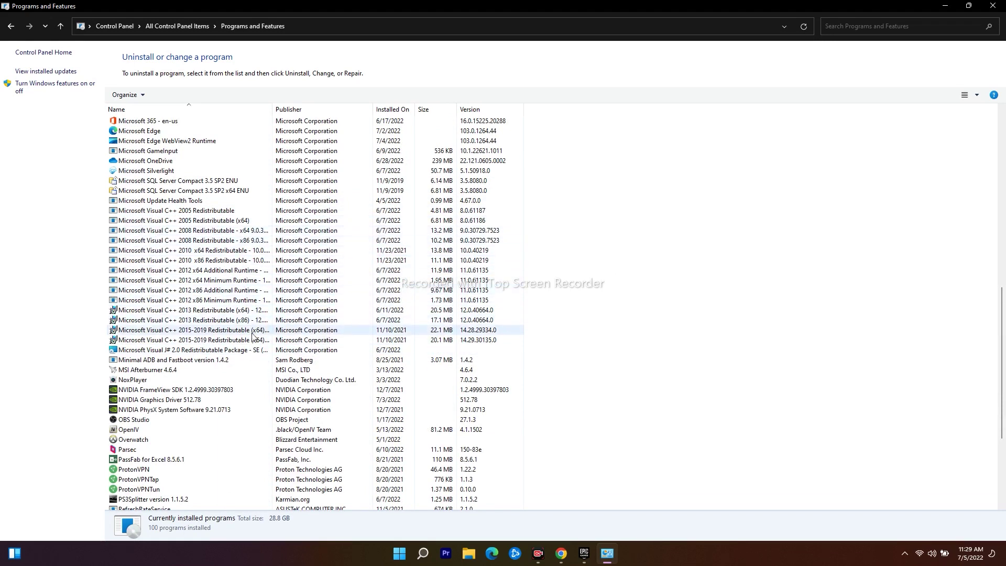
right_click(229, 212)
click(259, 220)
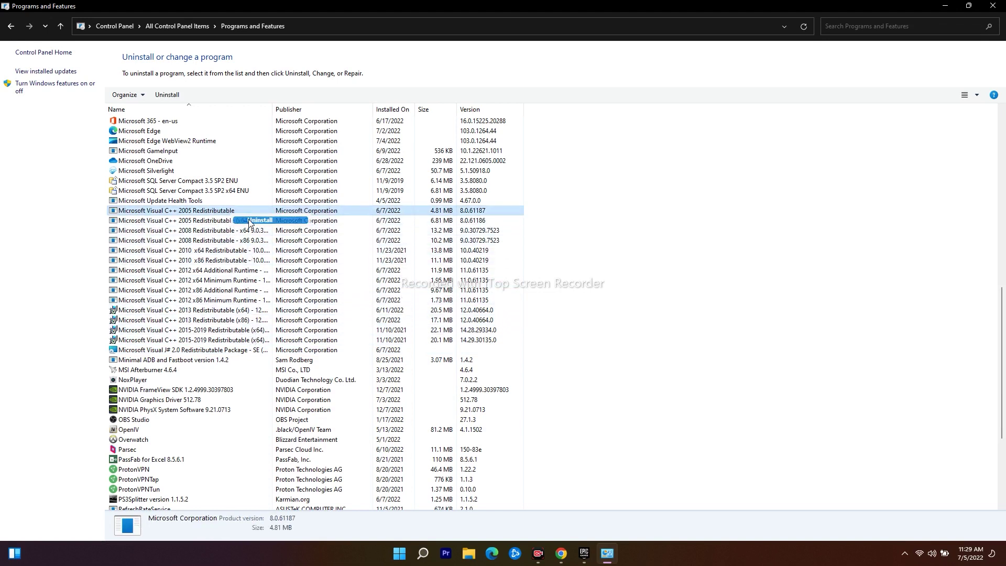
click(559, 274)
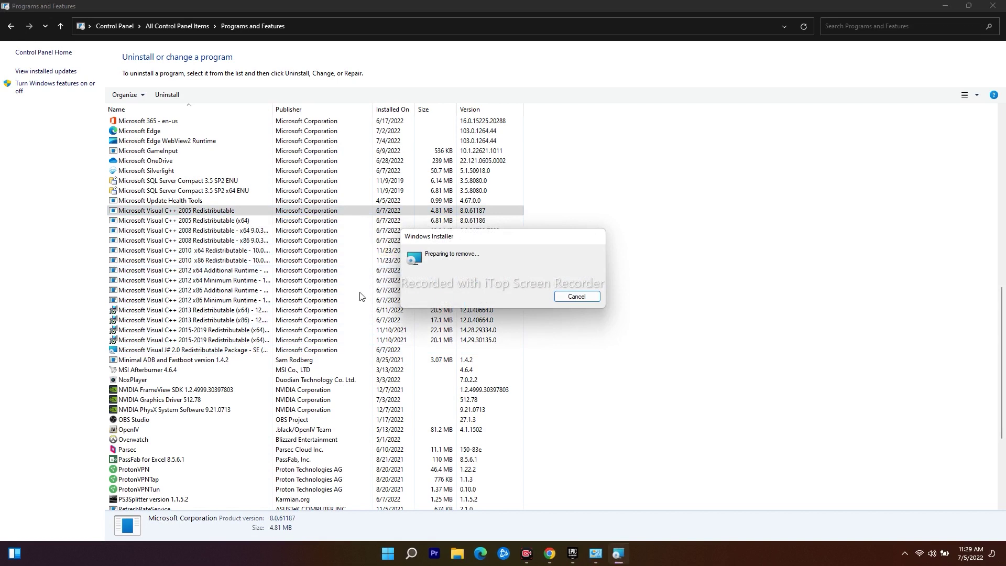
- Uninstall the Visual C++ 2005 Redistributable (x64) once the first removal finishes, then minimize Control Panel
right_click(239, 221)
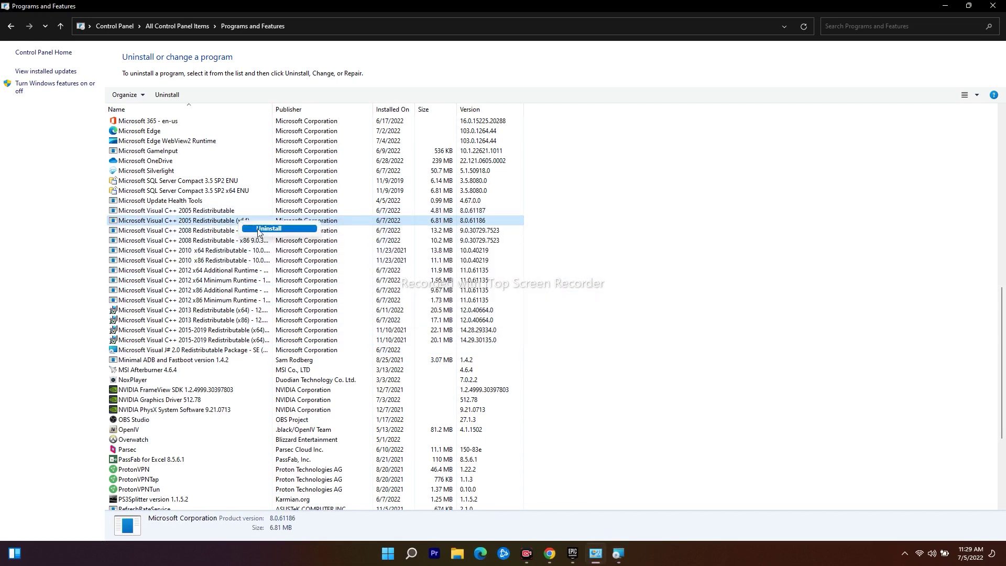
click(265, 229)
click(569, 284)
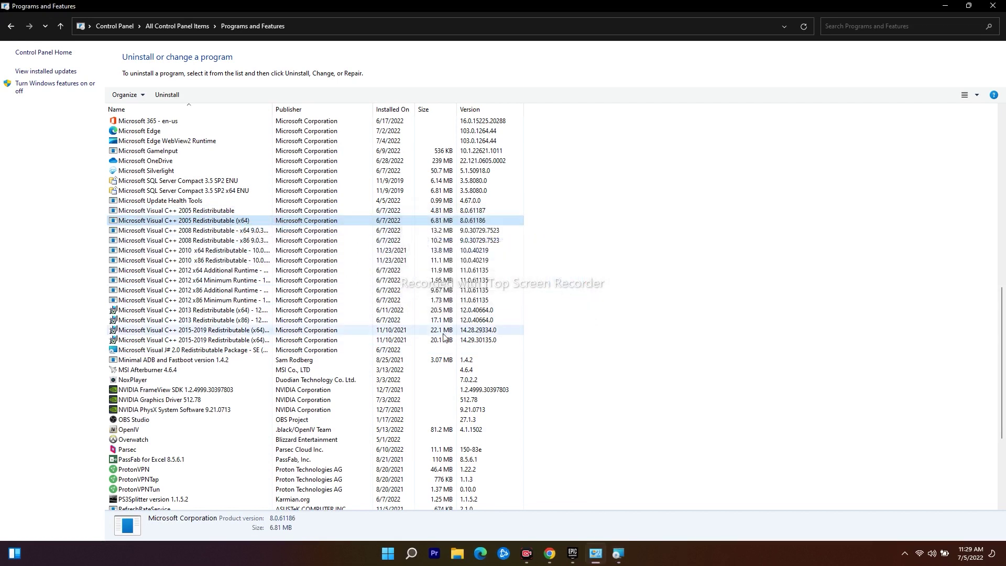
click(628, 557)
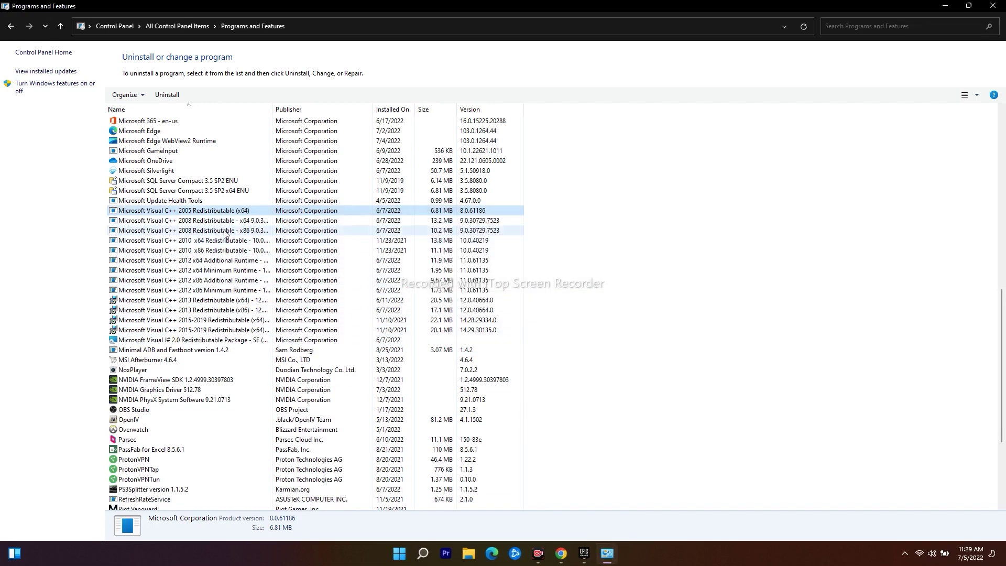
right_click(237, 212)
click(256, 217)
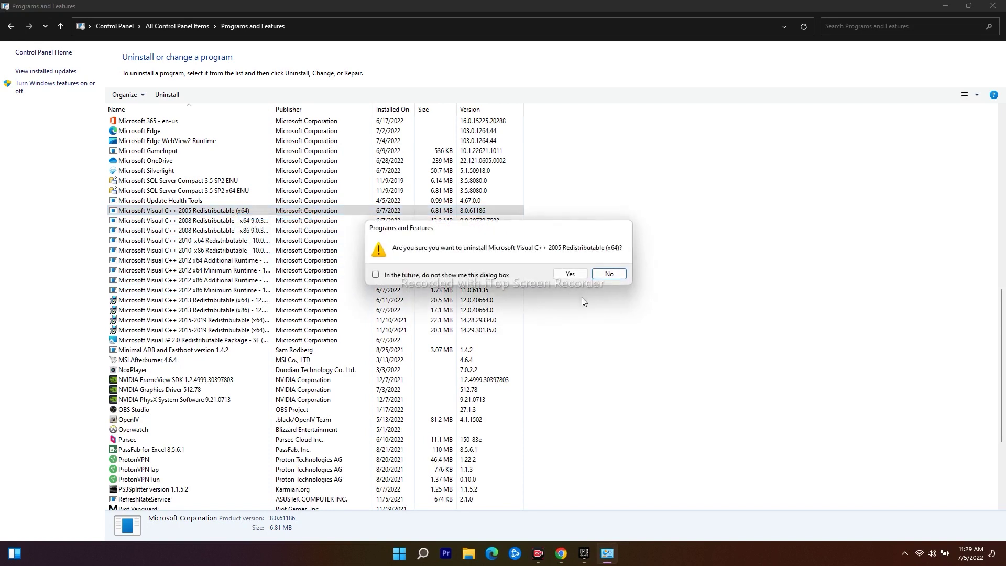
click(636, 272)
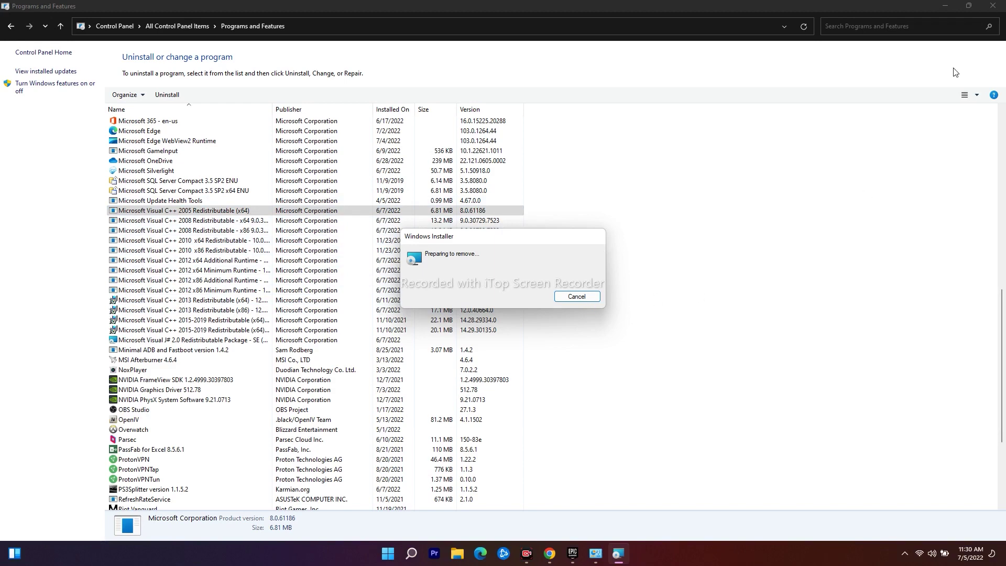
click(946, 6)
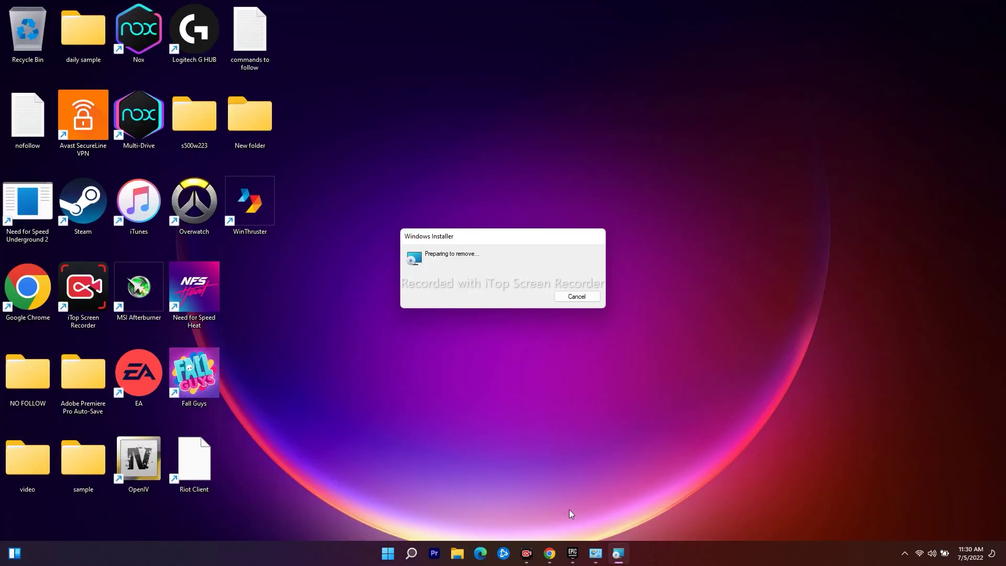
- Load google.com in a new incognito tab and search for 'fall guys support'
click(549, 552)
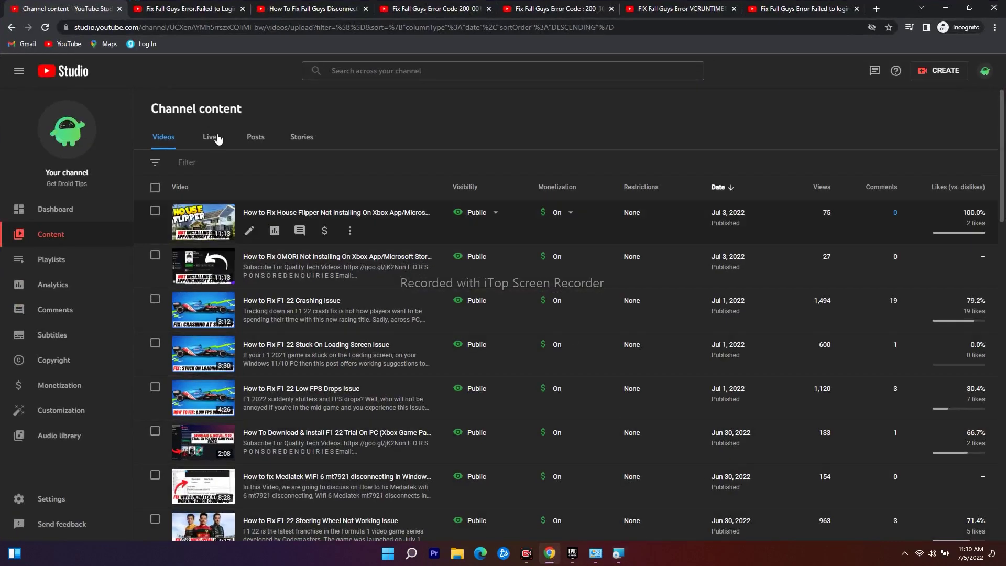
click(876, 9)
text(google.com)
key(Return)
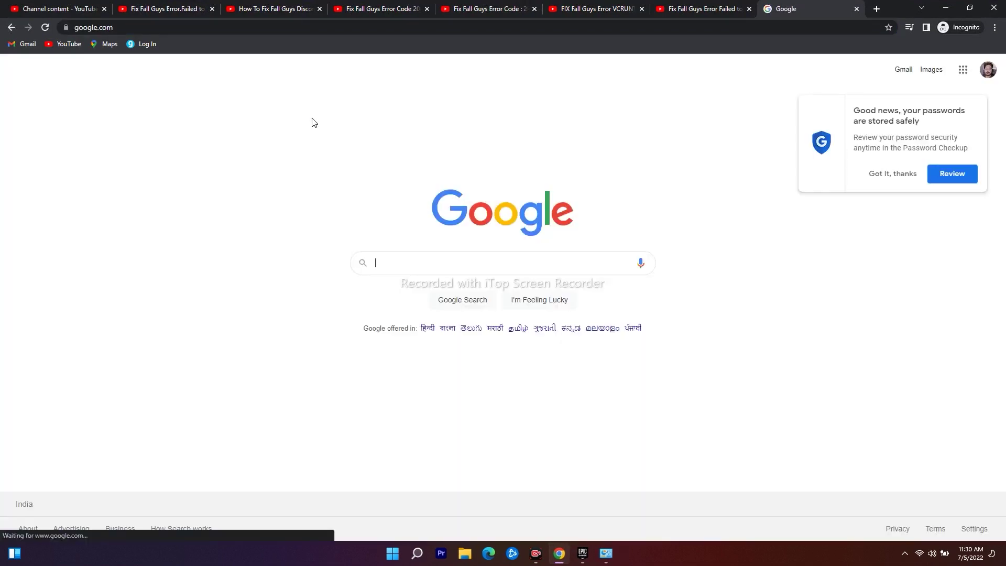
click(870, 174)
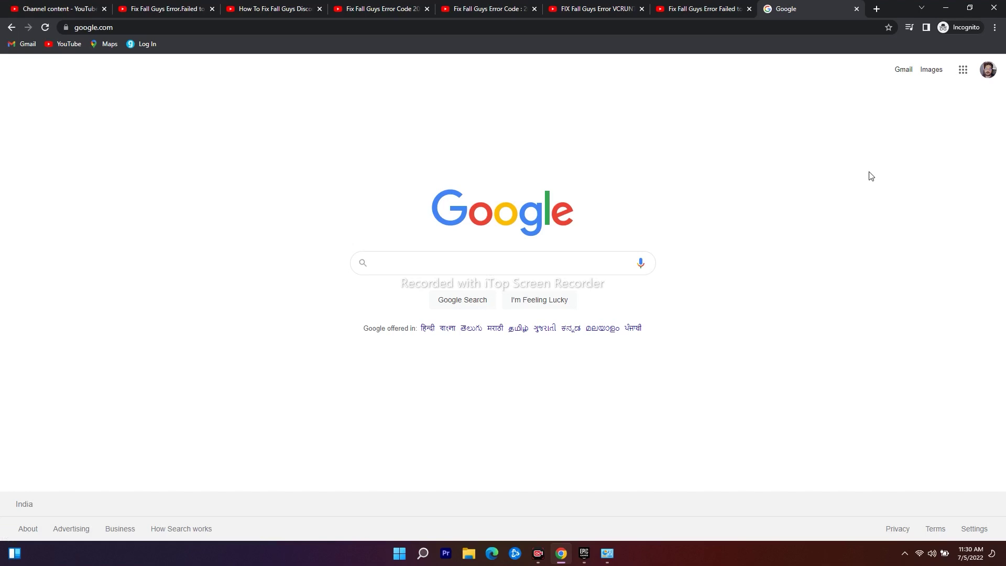
click(446, 263)
text(fall g)
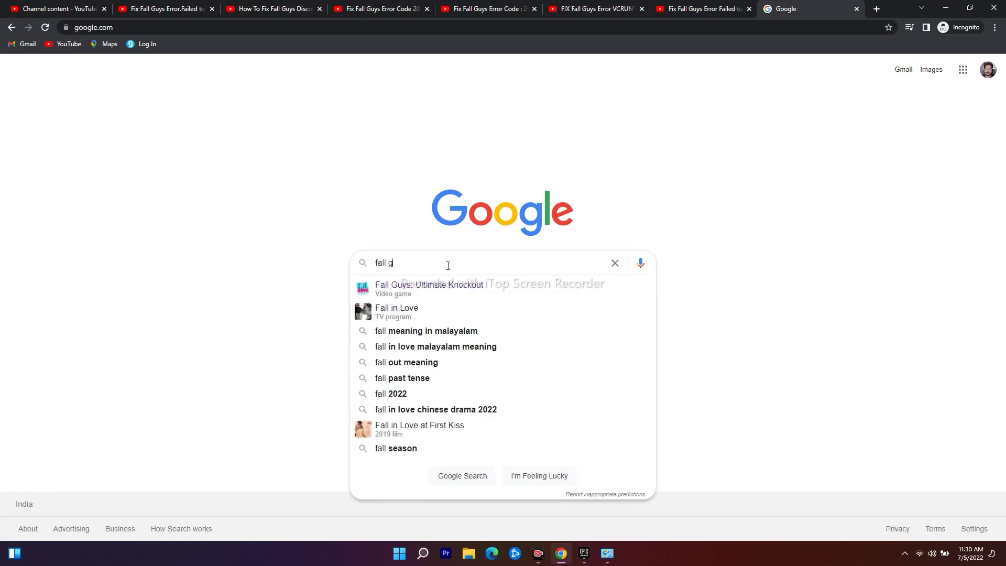
text(uys support)
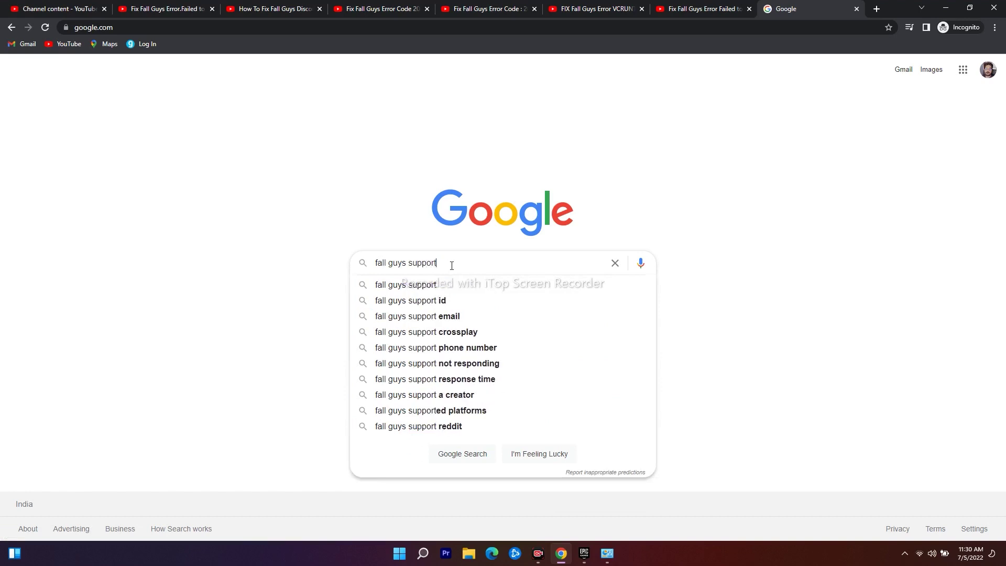
key(Return)
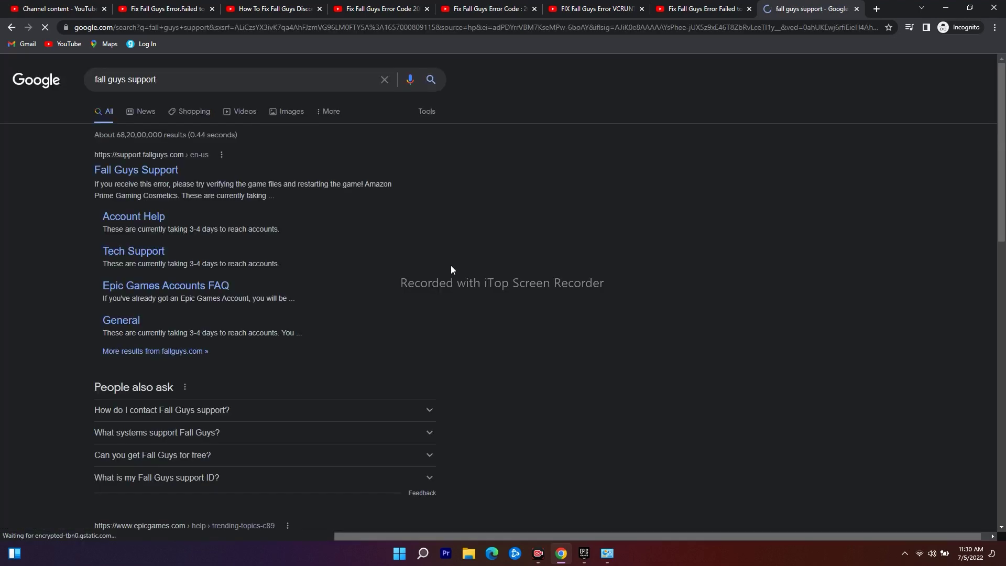
- Open the official Fall Guys Support site and search its help centre for 'login'
click(161, 173)
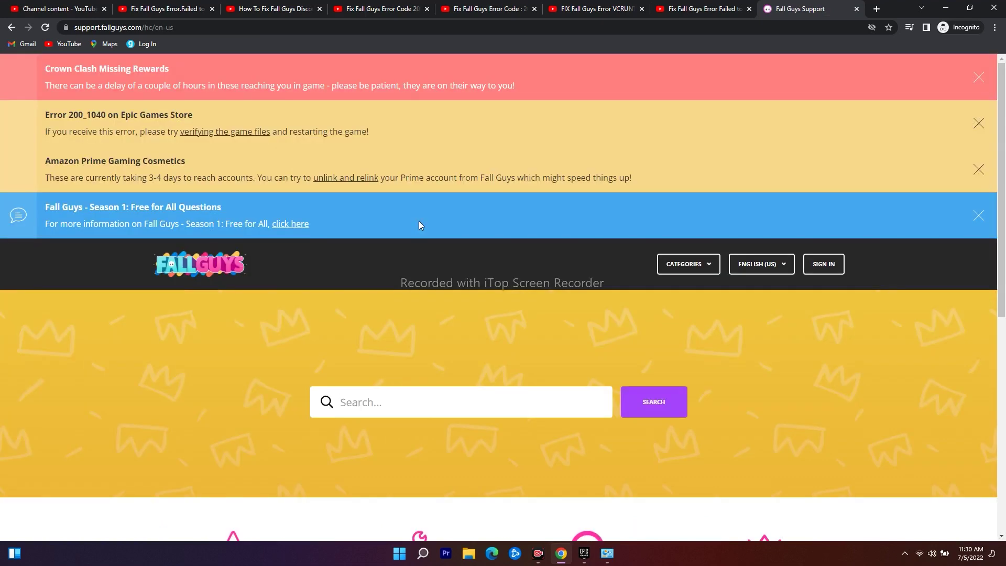
text(;o)
text(gin)
key(BackSpace)
key(BackSpace)
key(BackSpace)
key(BackSpace)
key(BackSpace)
text(lo)
click(653, 401)
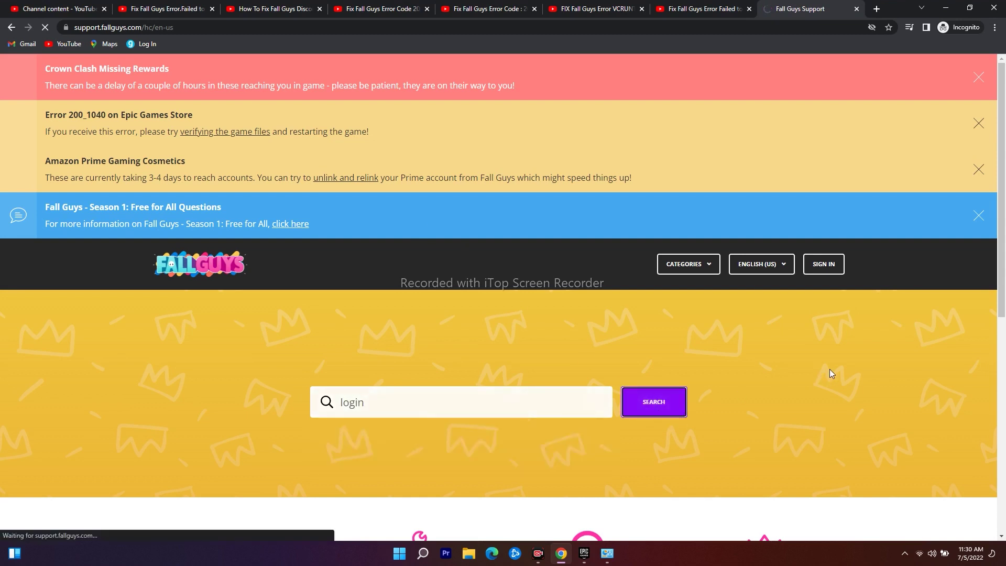
scroll(736, 292, down, 6)
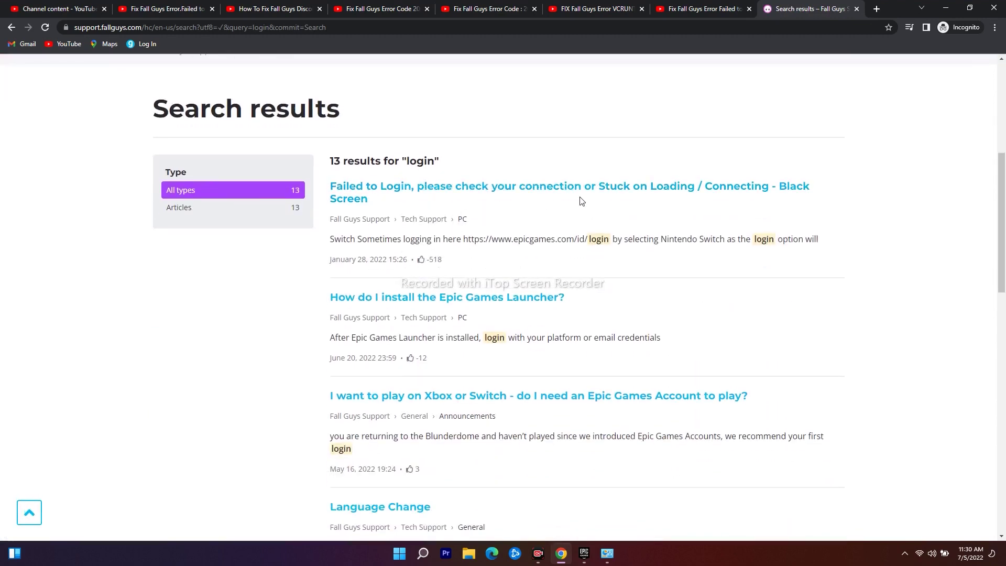
- Open the 'Failed to Login' article and read its Visual C++ reinstall instructions
click(550, 191)
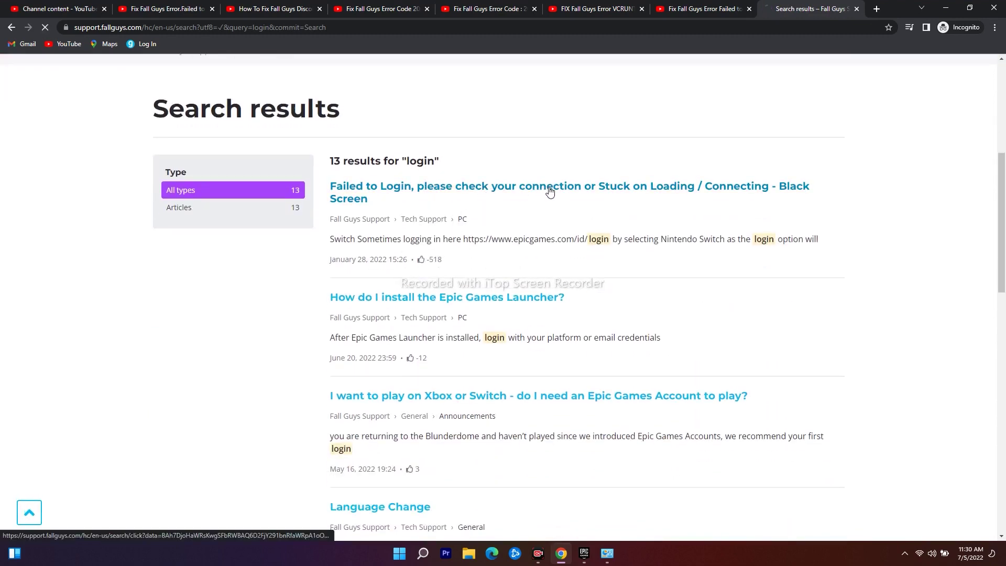
scroll(443, 264, down, 2)
scroll(443, 264, down, 2)
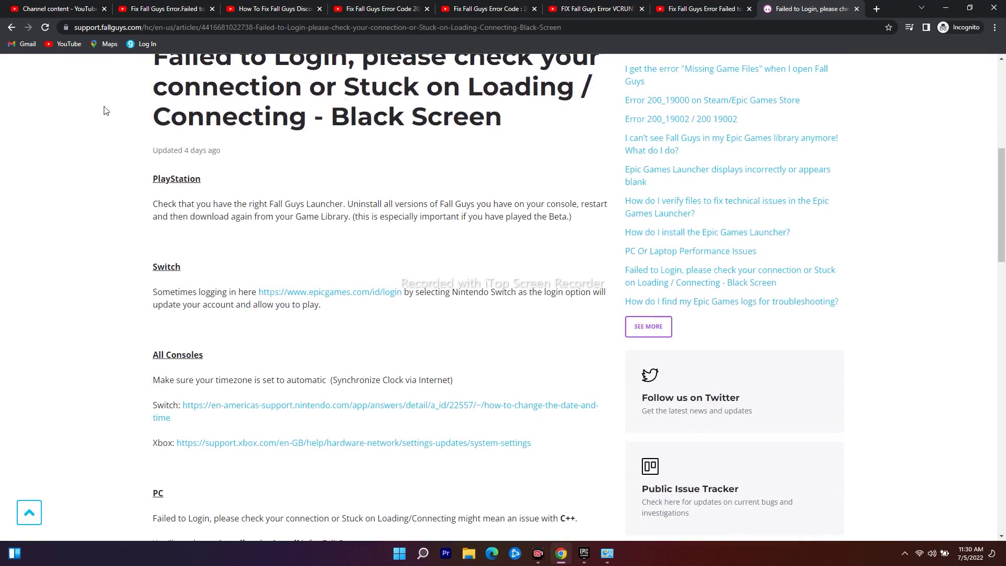
scroll(401, 325, down, 9)
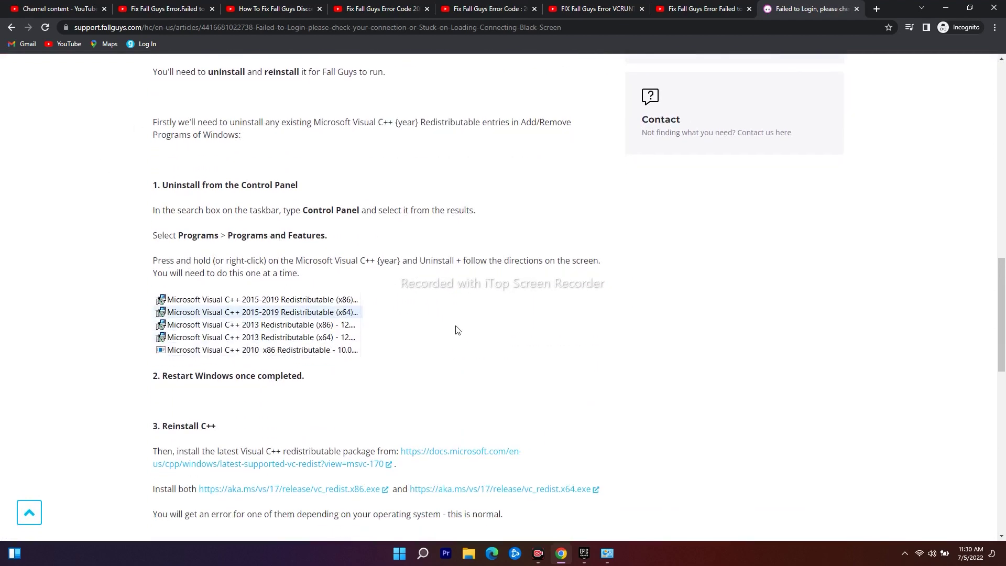
drag(152, 186, 484, 348)
click(684, 351)
- Open the docs.microsoft.com redistributable downloads link in a new tab and switch to it
scroll(419, 301, down, 4)
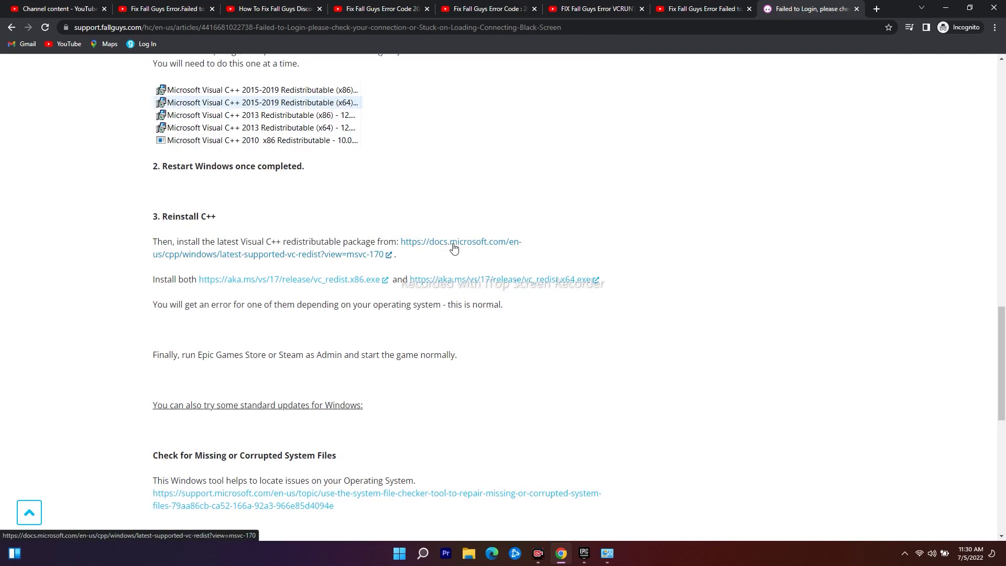
right_click(471, 241)
click(502, 248)
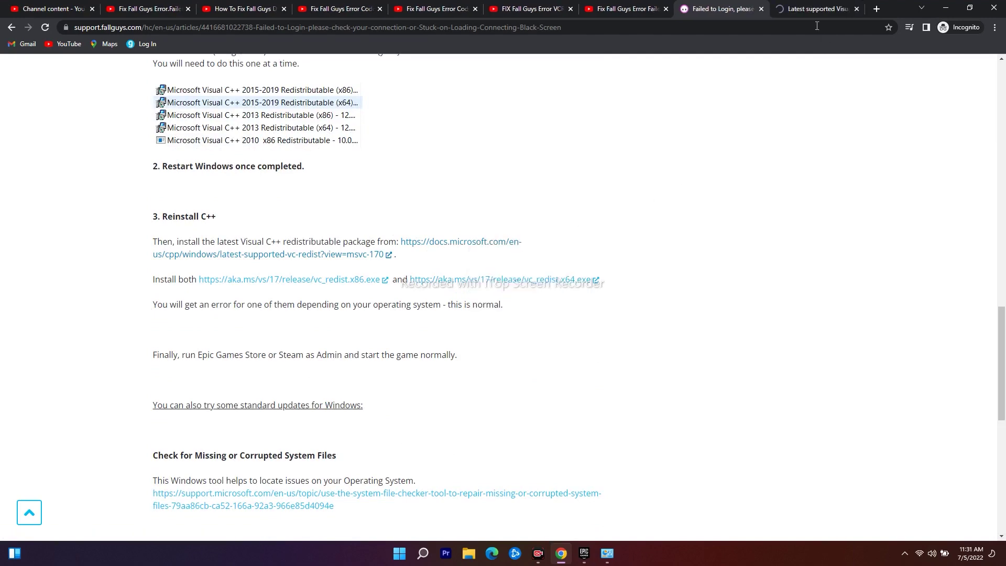
click(817, 8)
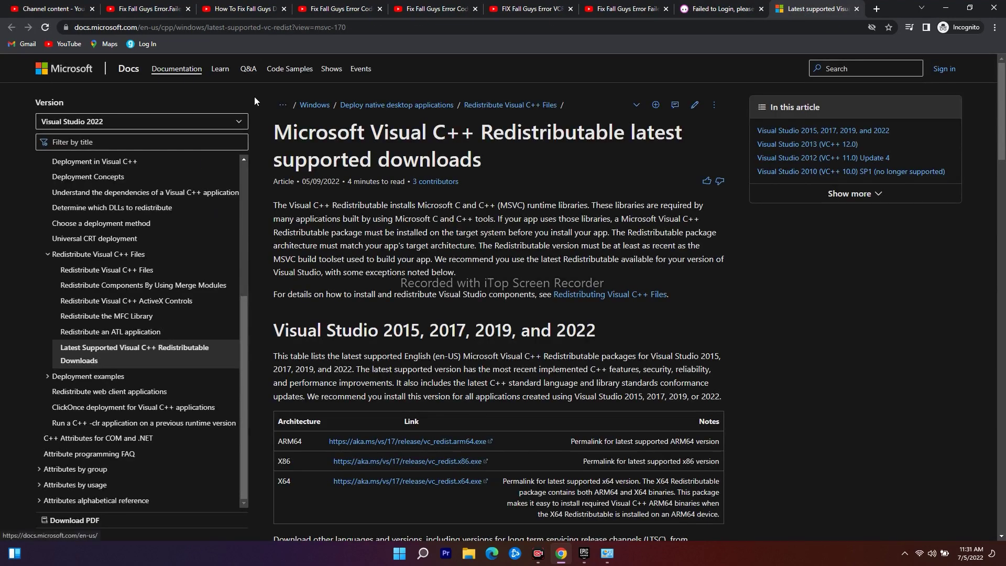
- Download VC_redist.x86.exe and VC_redist.x64.exe from the latest supported downloads table
scroll(334, 218, down, 6)
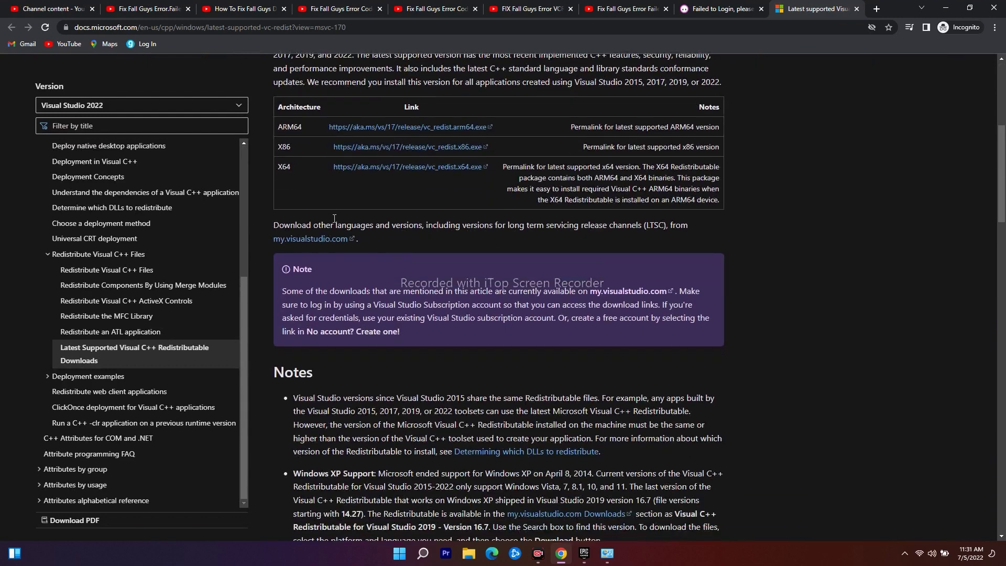
scroll(335, 217, up, 2)
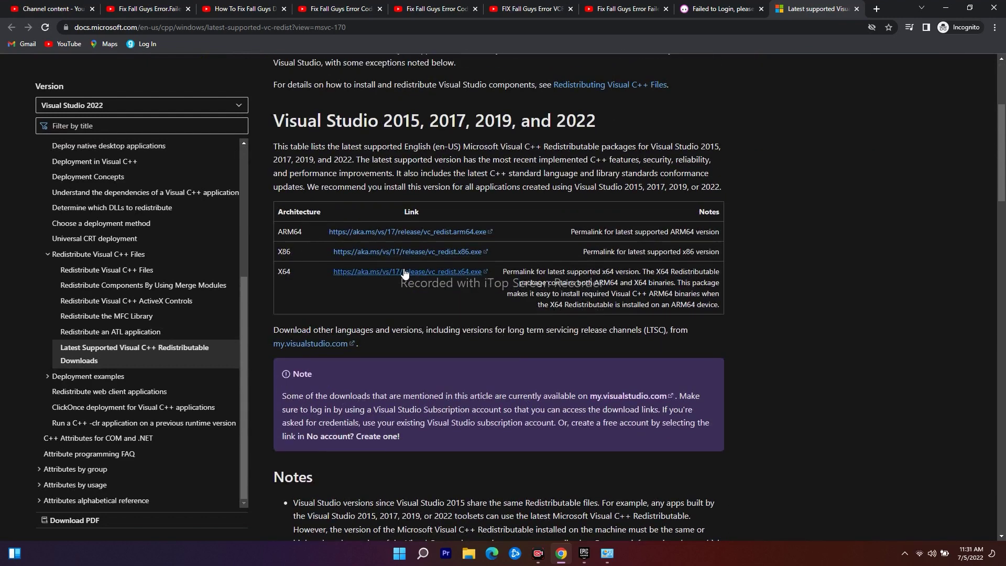
click(419, 253)
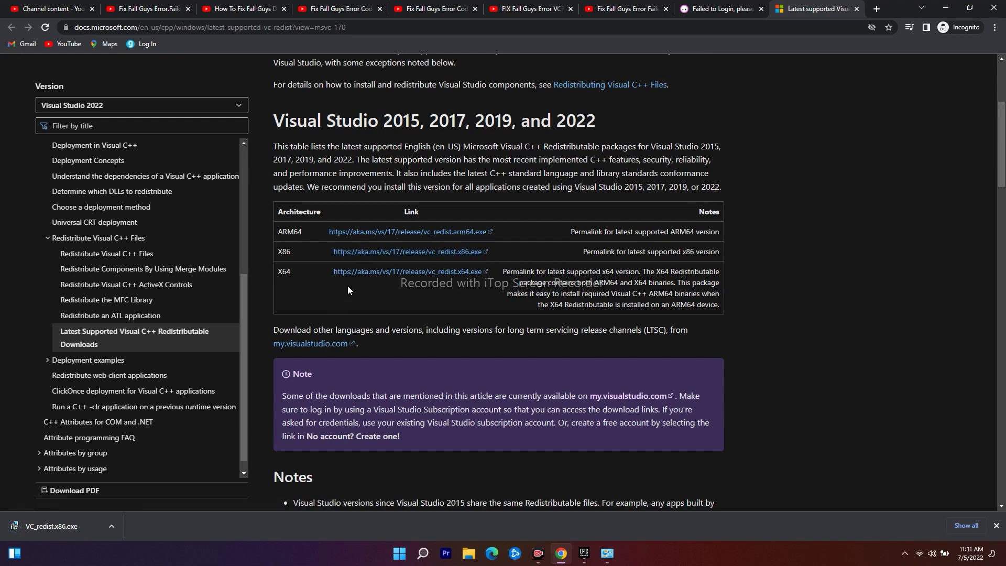
click(407, 271)
click(234, 526)
- Run VC_redist.x86.exe, accept the license terms, and install the 2015-2022 x86 redistributable
click(264, 460)
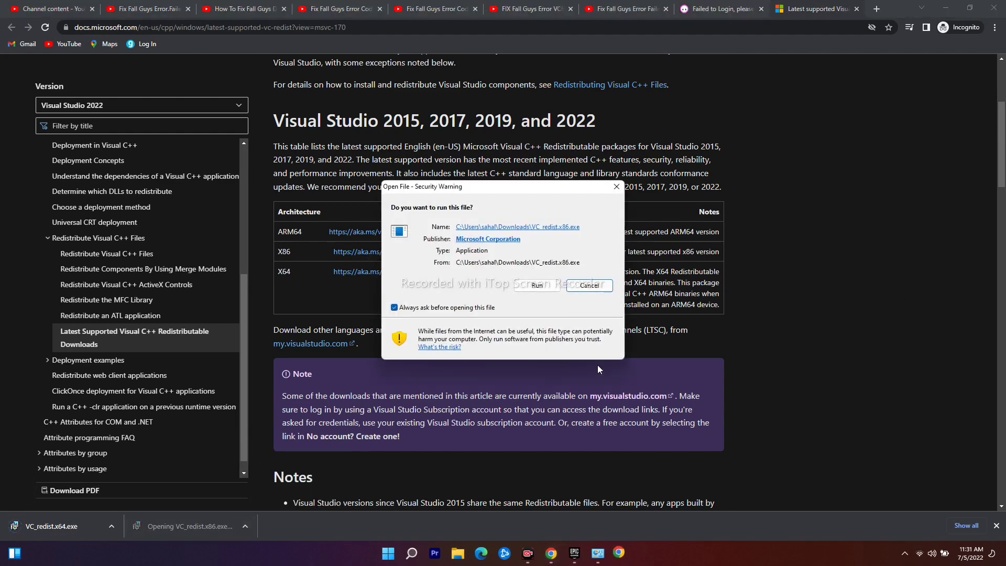
click(547, 287)
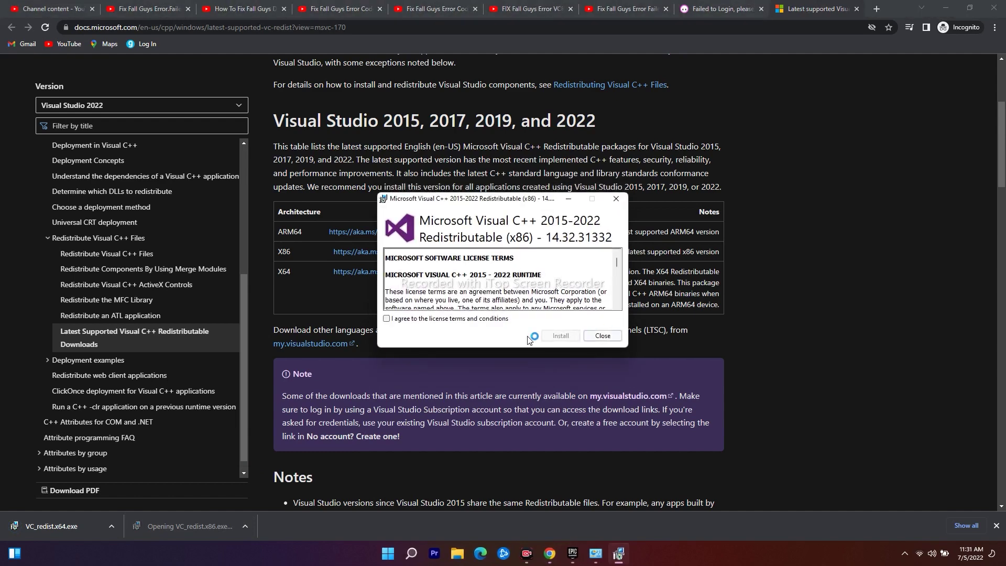
click(421, 319)
click(560, 336)
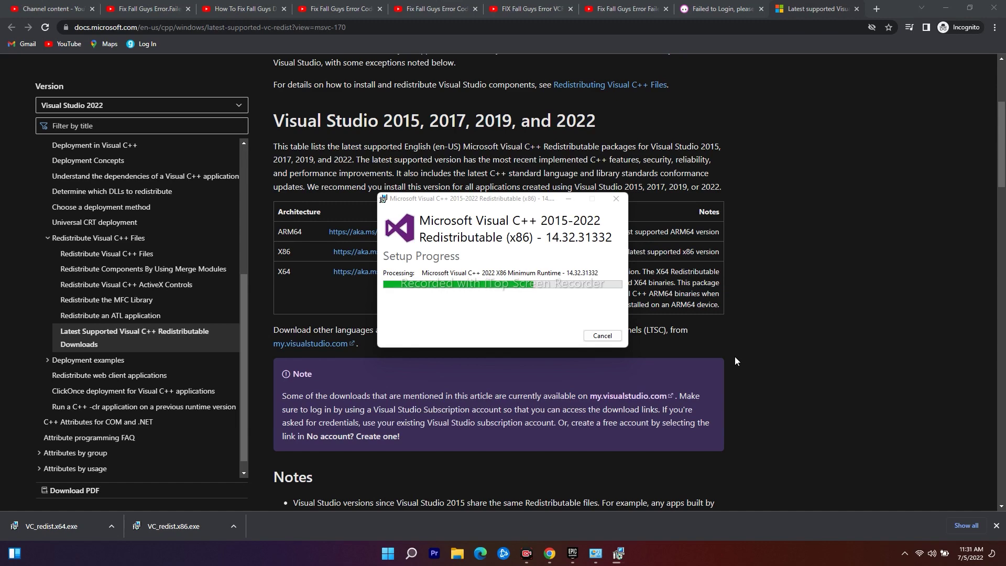
click(575, 558)
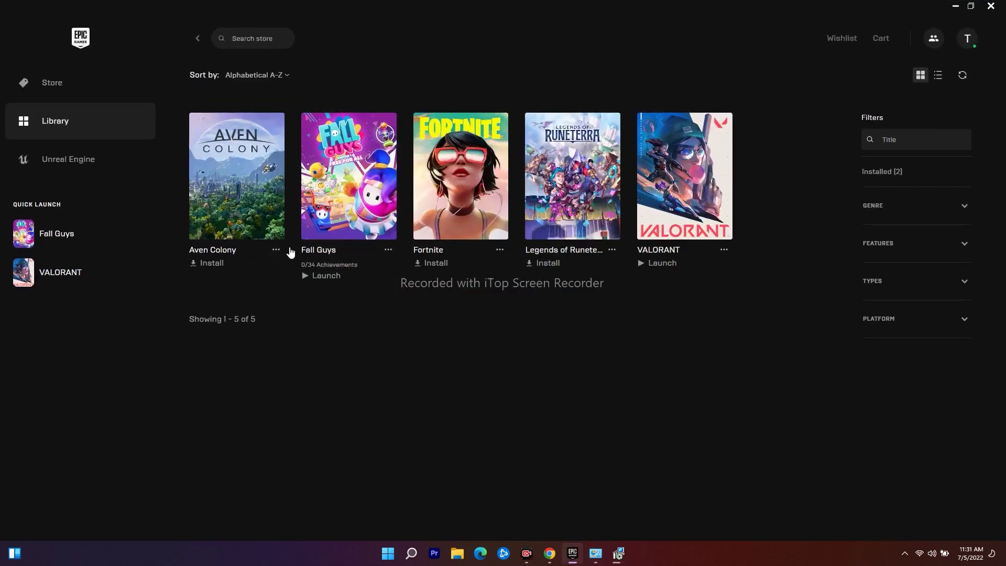
click(571, 556)
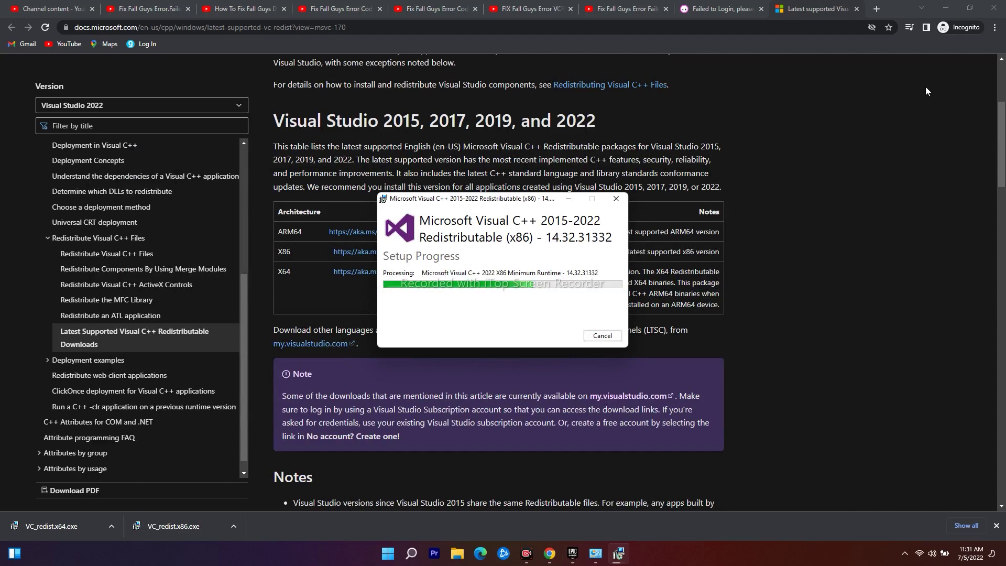
click(945, 7)
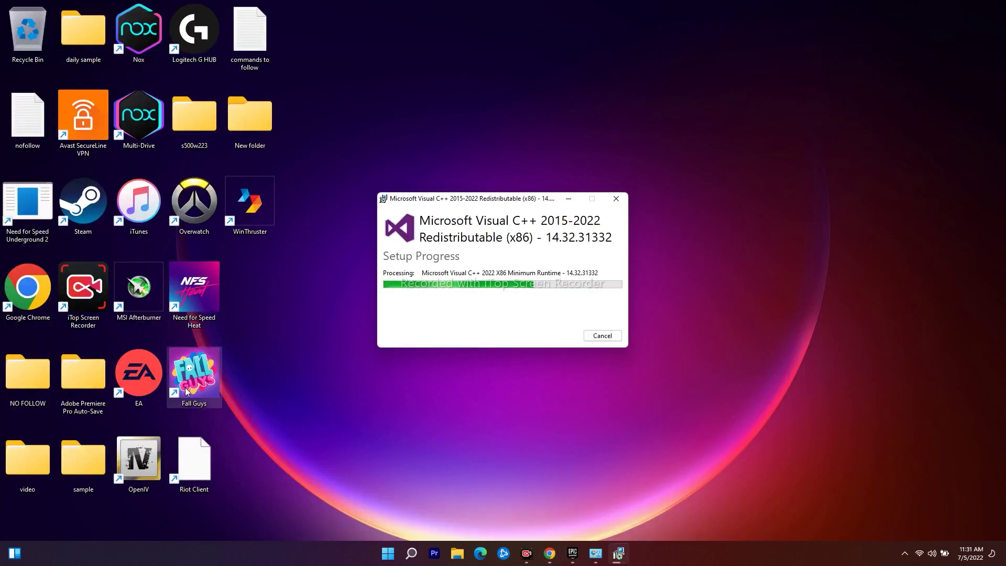
click(752, 419)
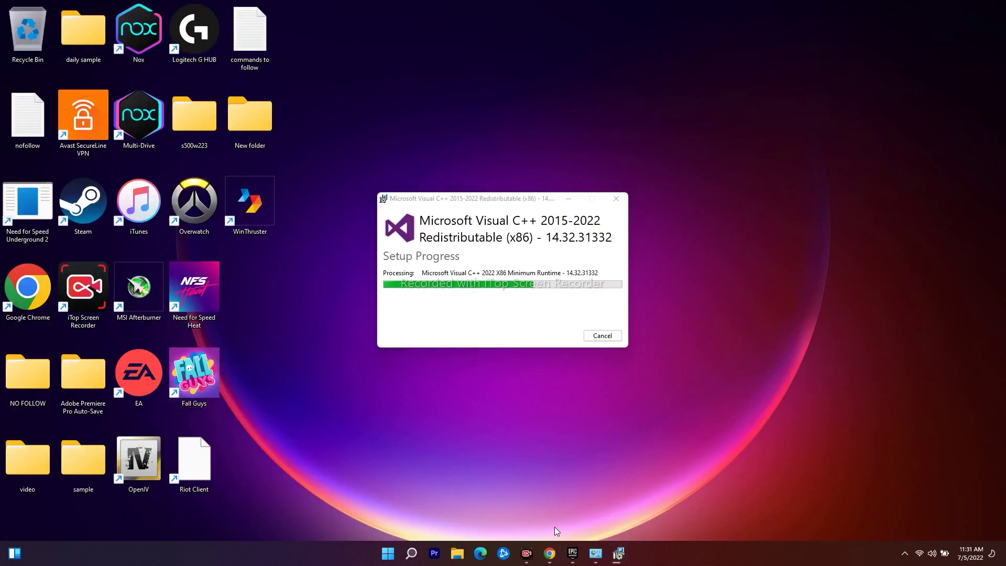
click(546, 552)
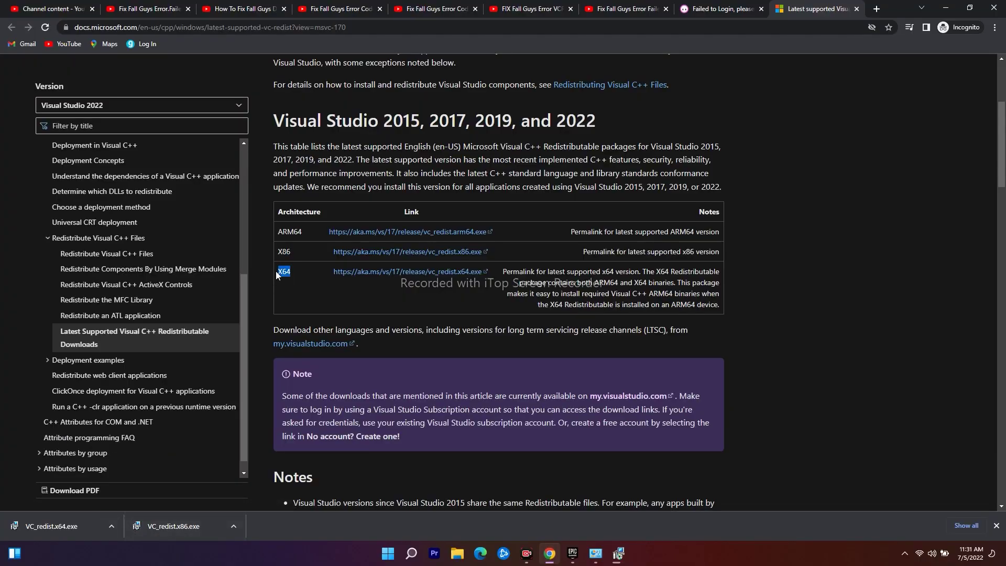
- Close the completed x86 Setup Successful window
click(596, 554)
click(596, 553)
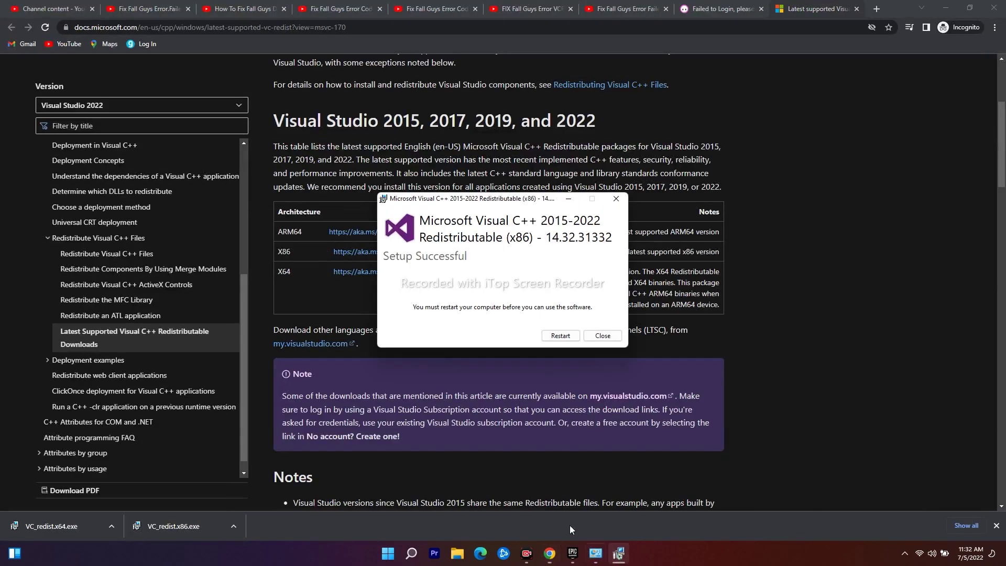
click(602, 337)
- Run VC_redist.x64.exe, accept the license terms, and install the 2015-2022 x64 redistributable
click(117, 521)
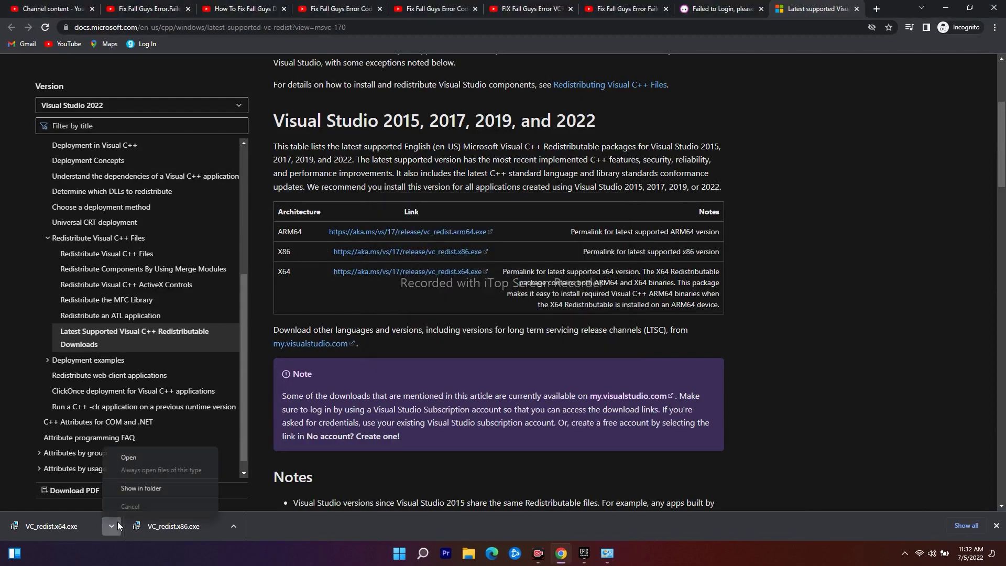
click(141, 461)
click(516, 284)
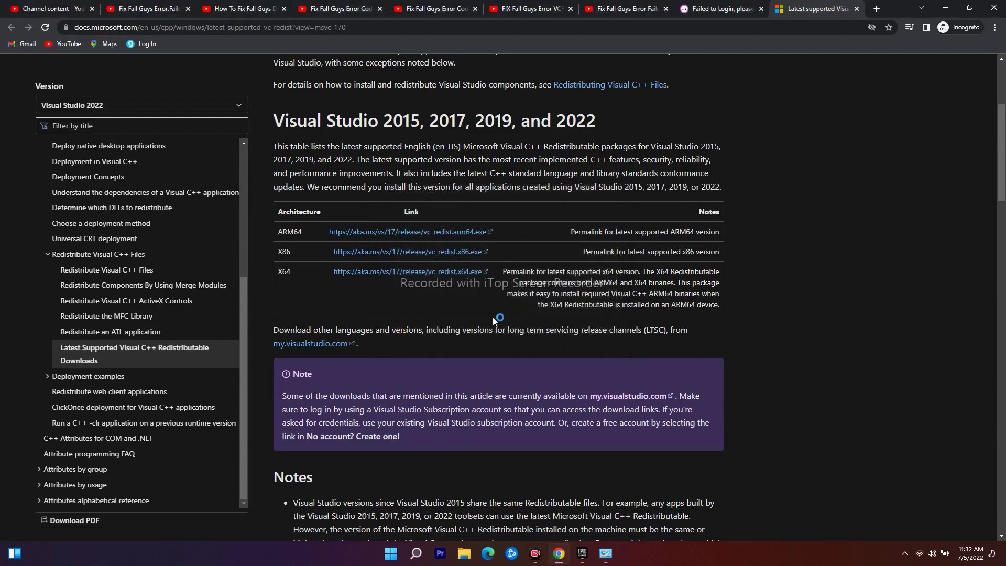
click(432, 321)
click(560, 335)
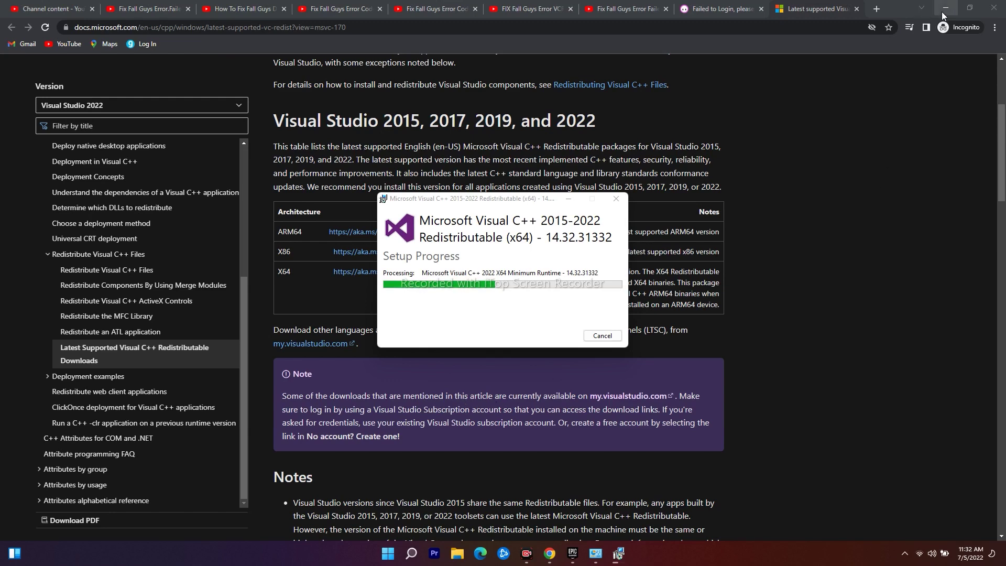
click(944, 8)
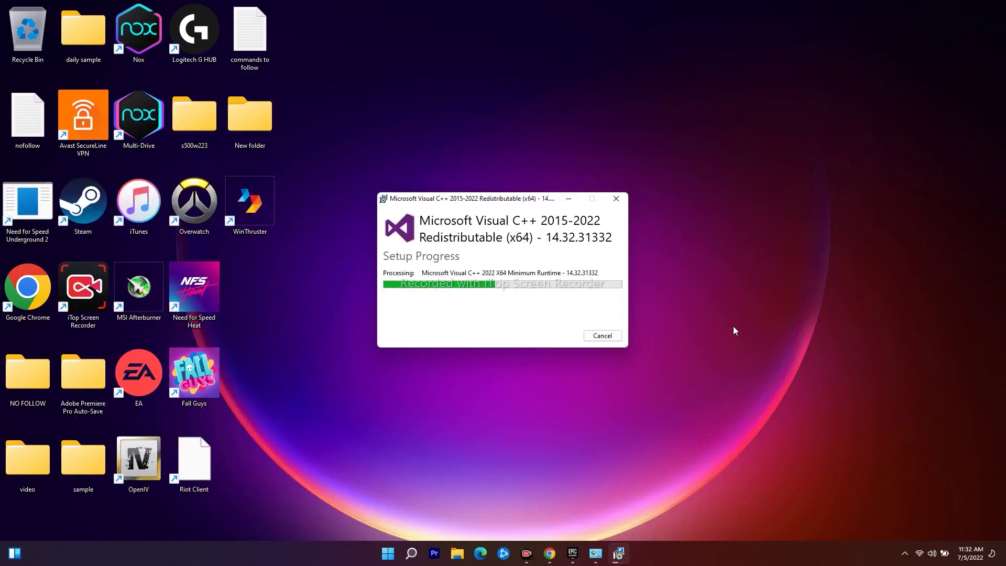